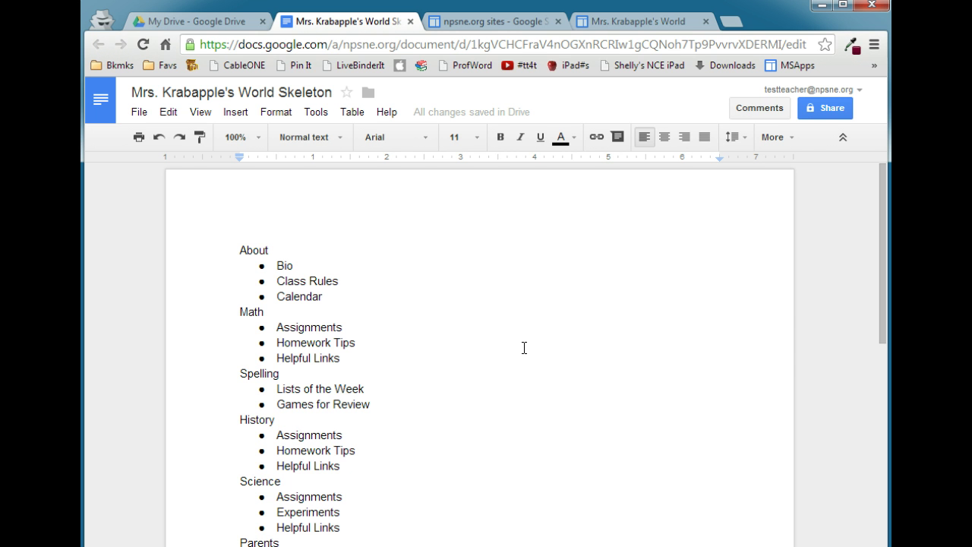
Compare the page outline in the World Skeleton document with the site's current sidebar navigation.
{"action": "left_click", "coordinate": [527, 344]}
{"action": "left_click", "coordinate": [590, 319]}
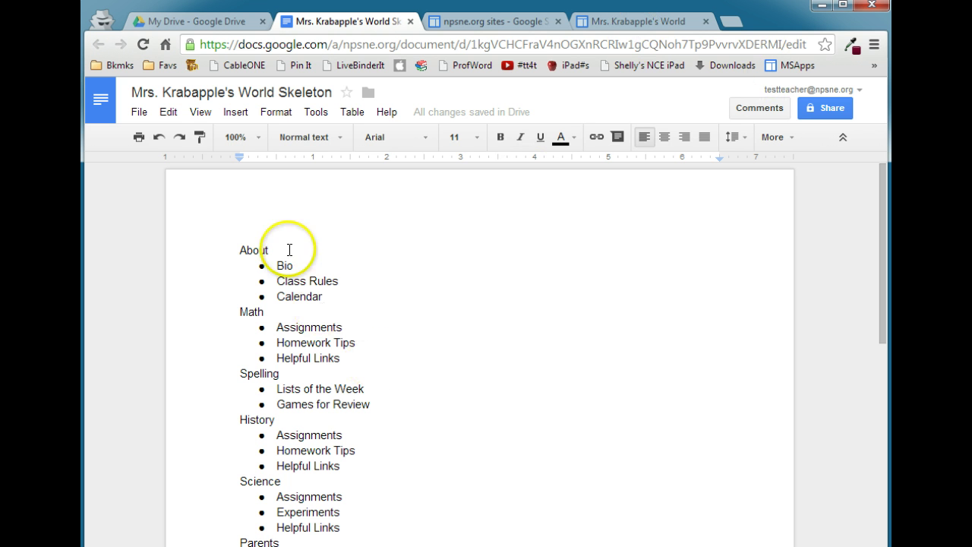
{"action": "left_click", "coordinate": [646, 21]}
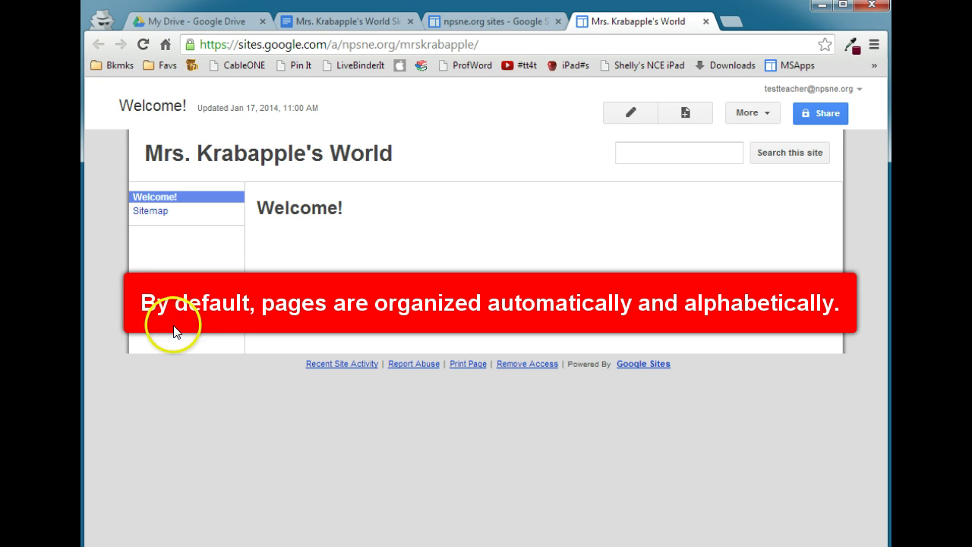
{"action": "left_click", "coordinate": [315, 22]}
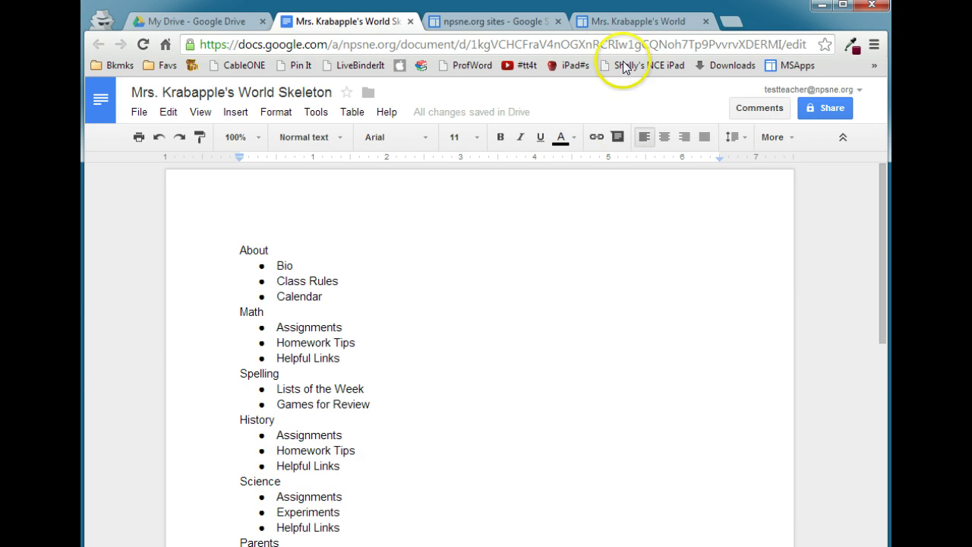
{"action": "left_click", "coordinate": [627, 23]}
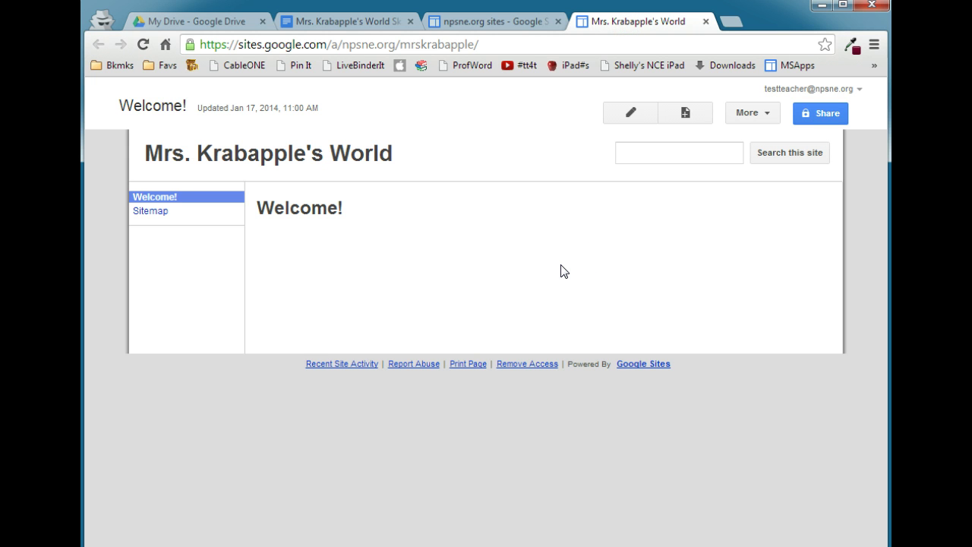
Open the sidebar navigation settings in the site layout editor and turn off automatic organization of the navigation.
{"action": "left_click", "coordinate": [756, 113]}
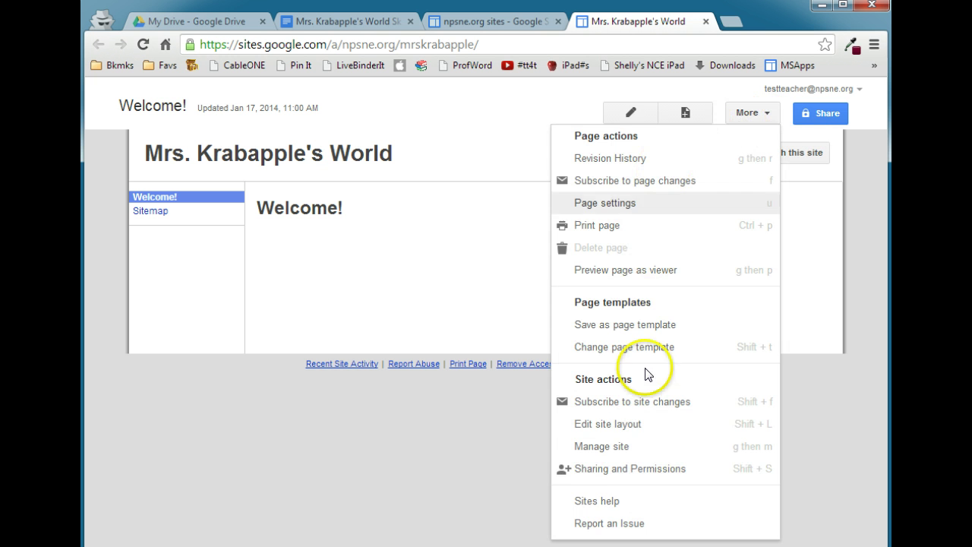
{"action": "left_click", "coordinate": [623, 432]}
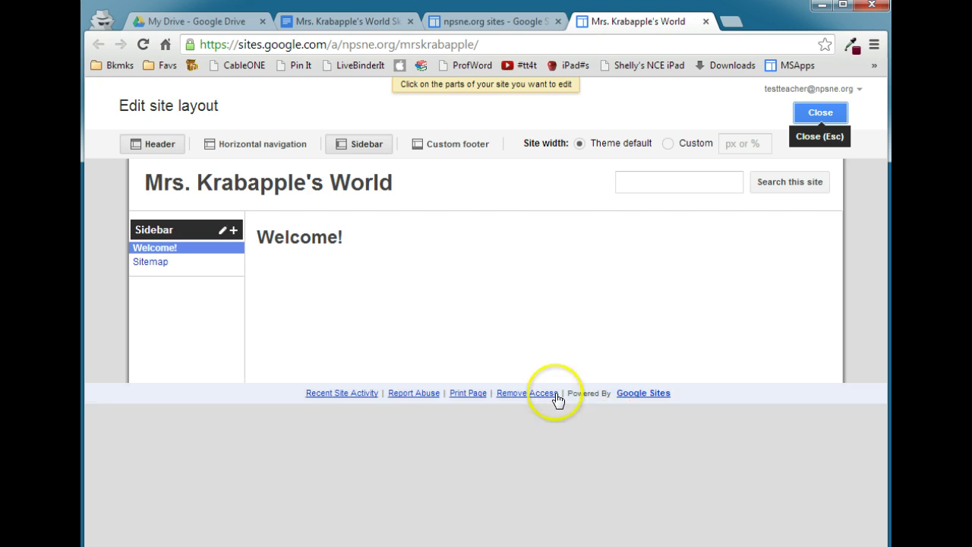
{"action": "mouse_move", "coordinate": [202, 282]}
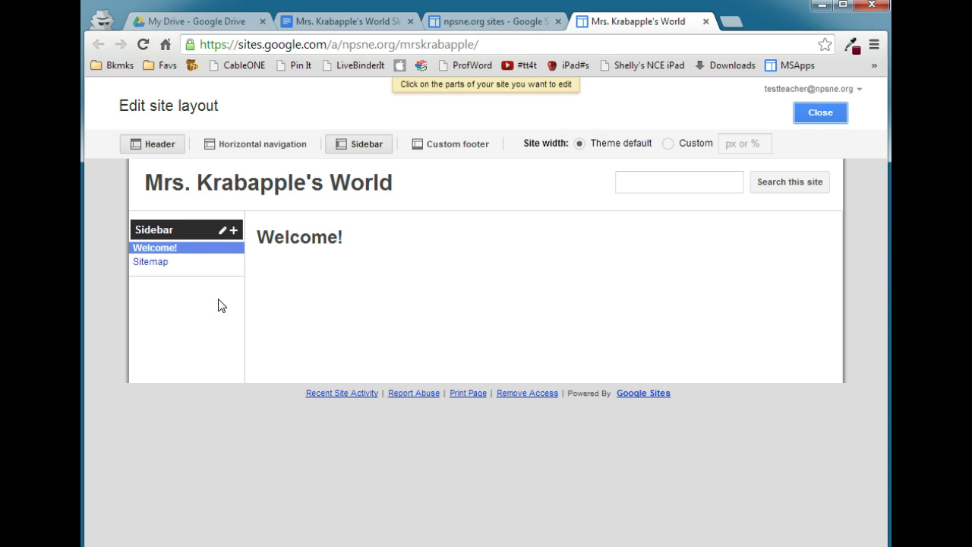
{"action": "left_click", "coordinate": [200, 258]}
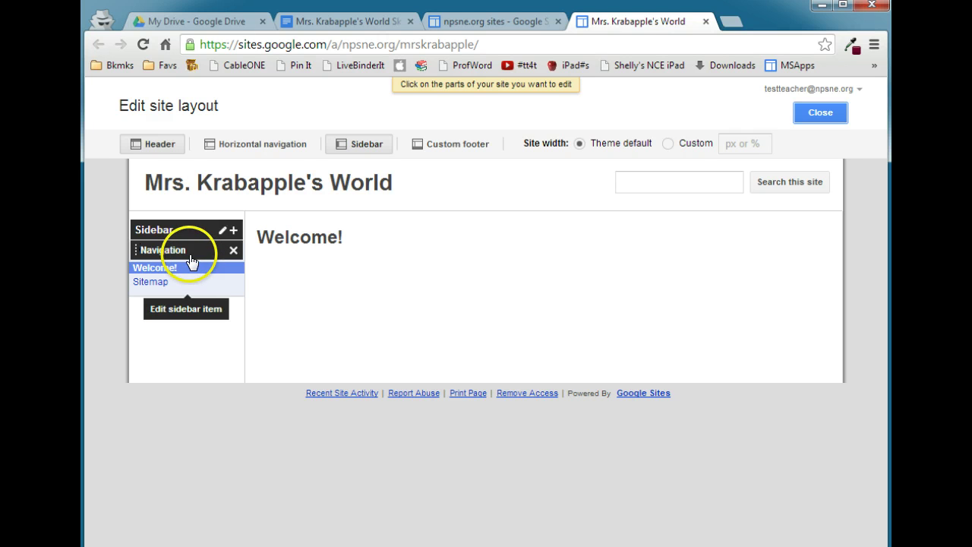
{"action": "left_click", "coordinate": [190, 268]}
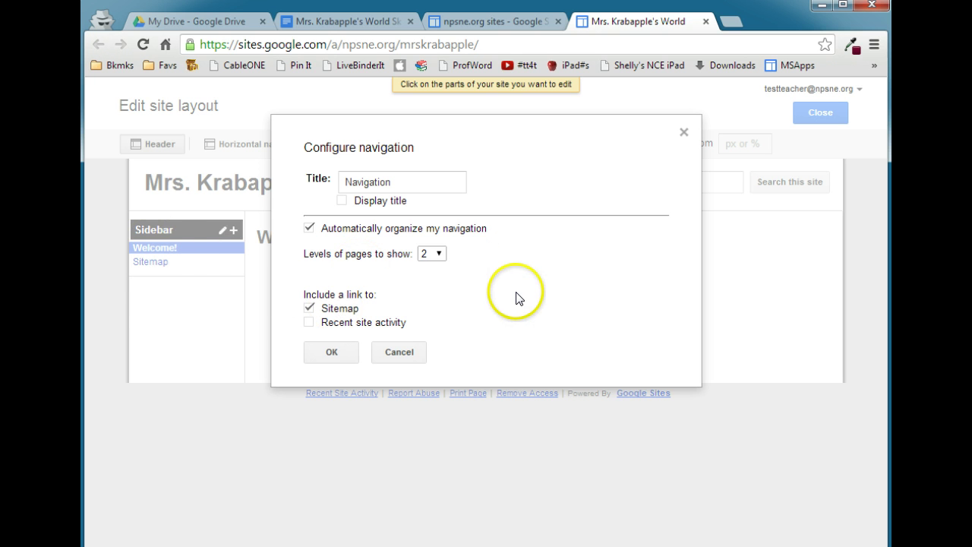
{"action": "left_click", "coordinate": [309, 228]}
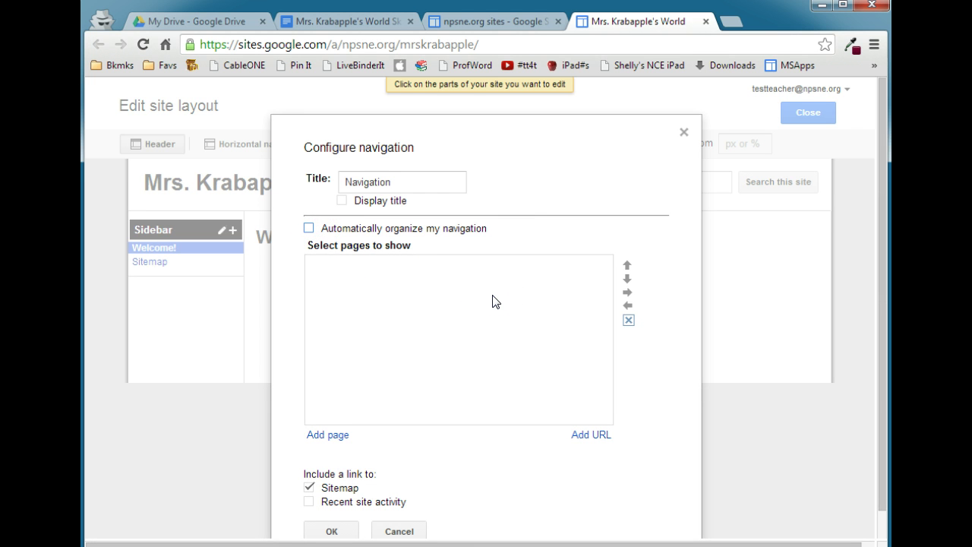
Review the About, Math and Spelling headings in the outline document by highlighting each one, and return to the navigation settings.
{"action": "left_click", "coordinate": [360, 24]}
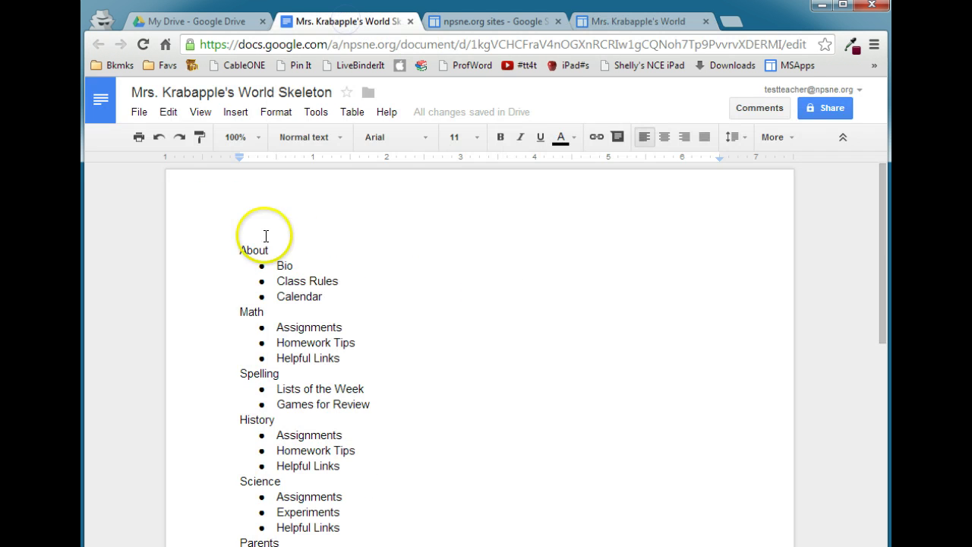
{"action": "left_click_drag", "start_coordinate": [241, 250], "coordinate": [268, 245]}
{"action": "left_click_drag", "start_coordinate": [240, 312], "coordinate": [263, 312]}
{"action": "left_click_drag", "start_coordinate": [238, 373], "coordinate": [282, 378]}
{"action": "left_click", "coordinate": [659, 22]}
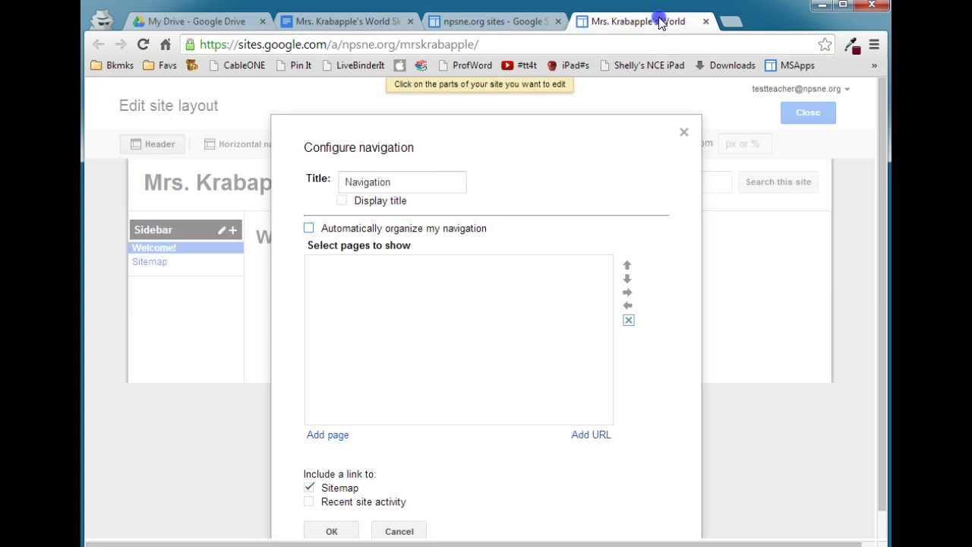
Title the navigation block About with its title displayed, remove the Sitemap link, and save the settings.
{"action": "left_click", "coordinate": [340, 202]}
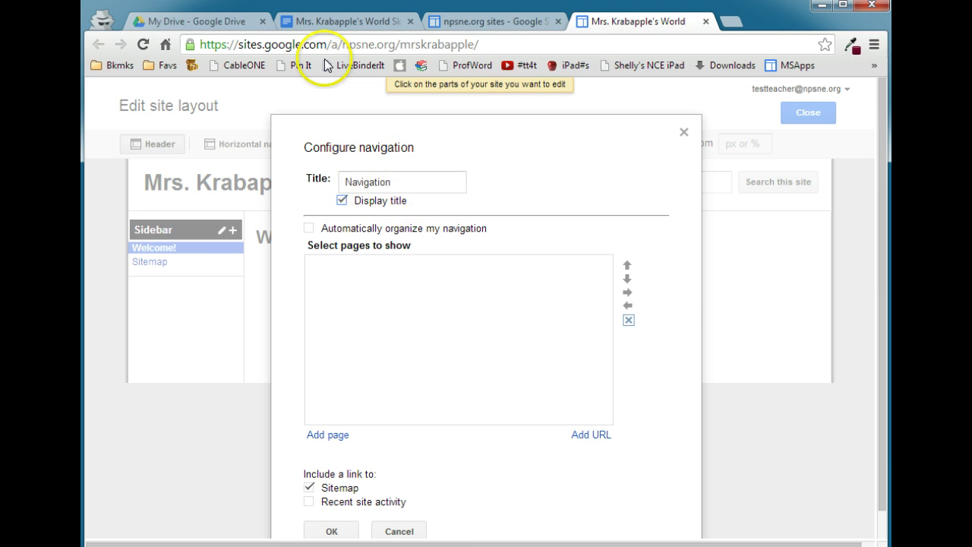
{"action": "left_click", "coordinate": [315, 21]}
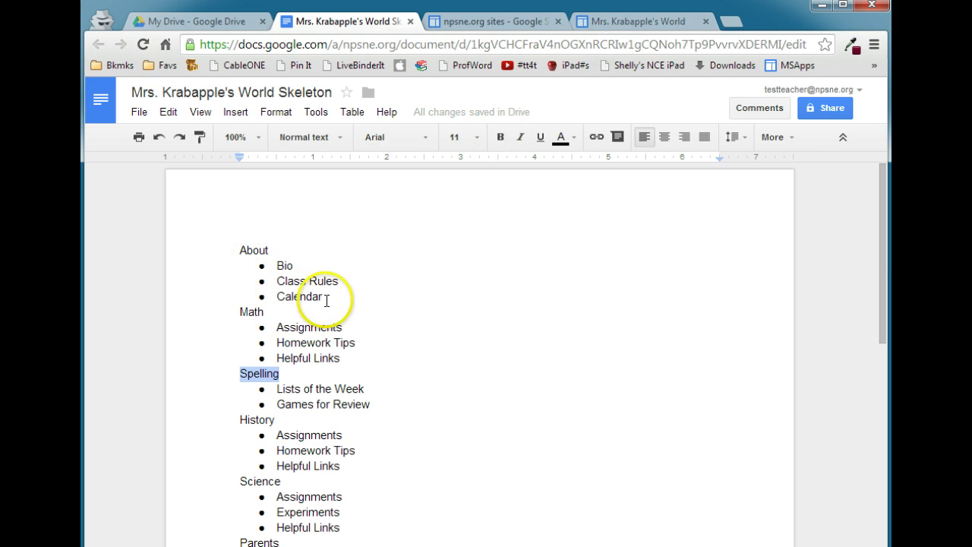
{"action": "left_click", "coordinate": [628, 22]}
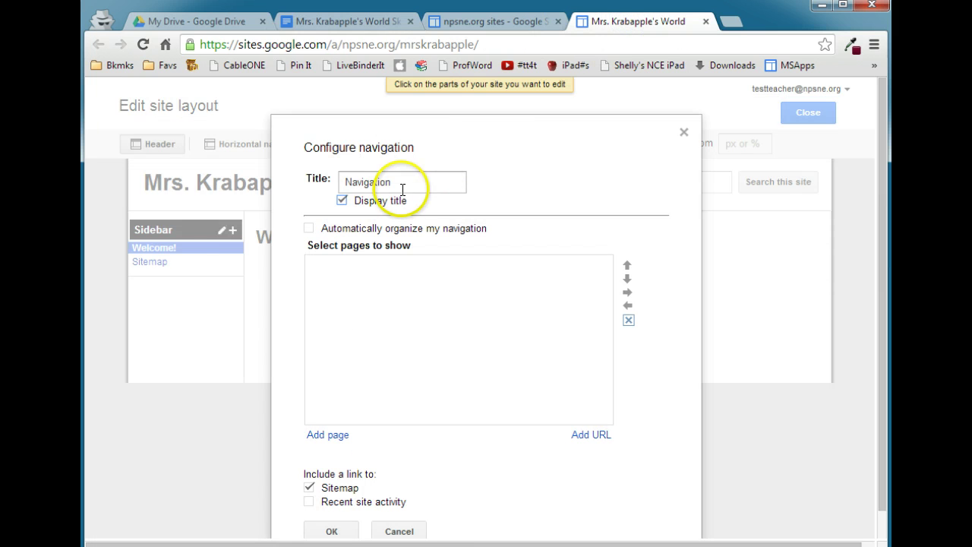
{"action": "left_click_drag", "start_coordinate": [403, 189], "coordinate": [314, 185]}
{"action": "type", "text": "About"}
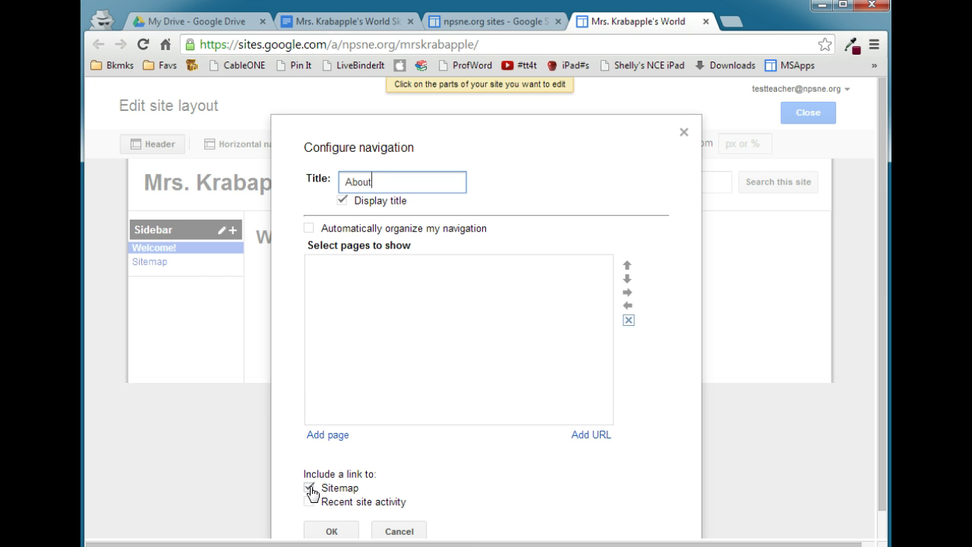
{"action": "left_click", "coordinate": [308, 488]}
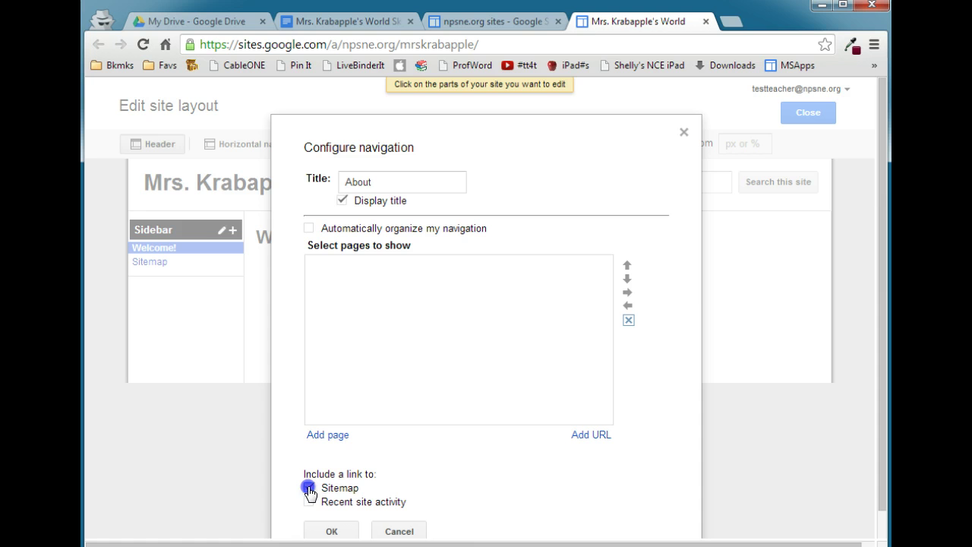
{"action": "left_click", "coordinate": [333, 531]}
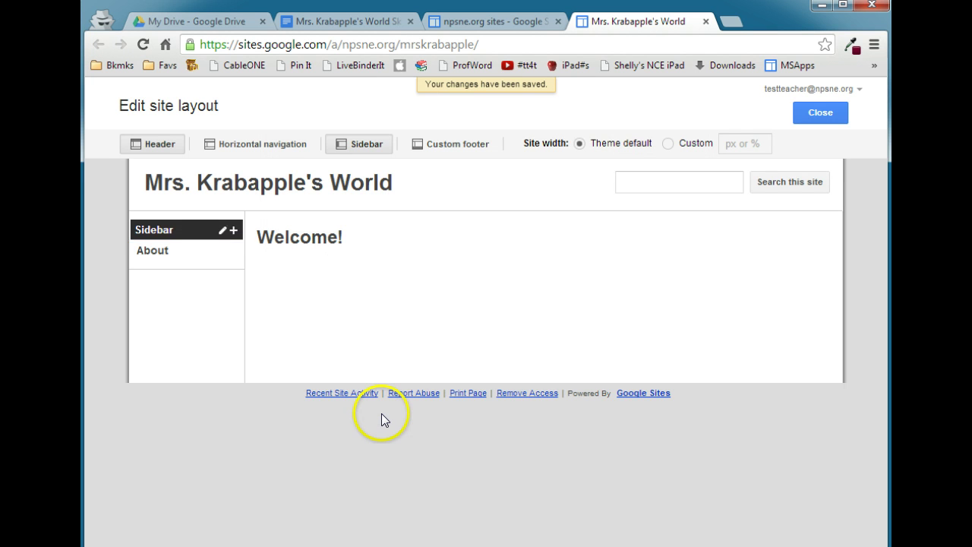
Add the Welcome! page from the site map to the About navigation block, save it, and leave the layout editor.
{"action": "mouse_move", "coordinate": [143, 263]}
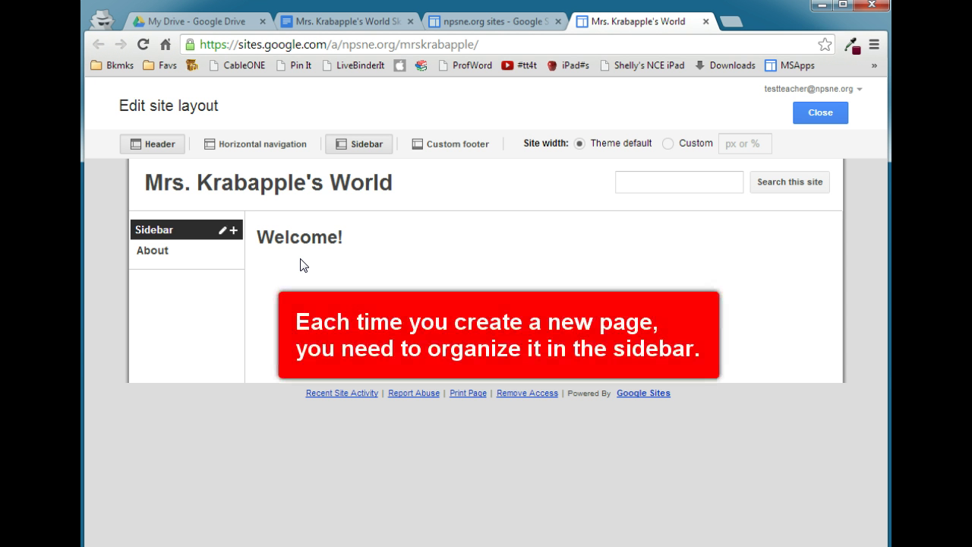
{"action": "left_click", "coordinate": [215, 266]}
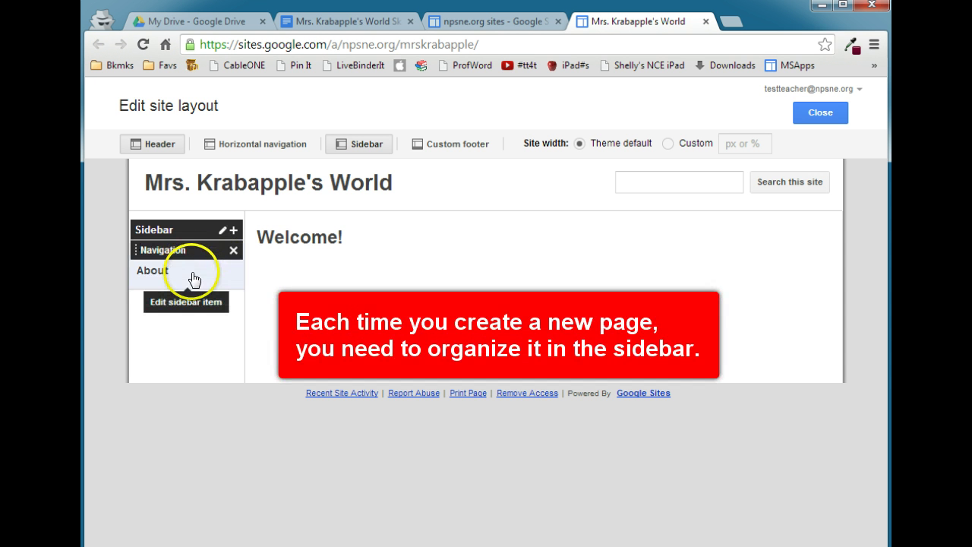
{"action": "left_click", "coordinate": [188, 281]}
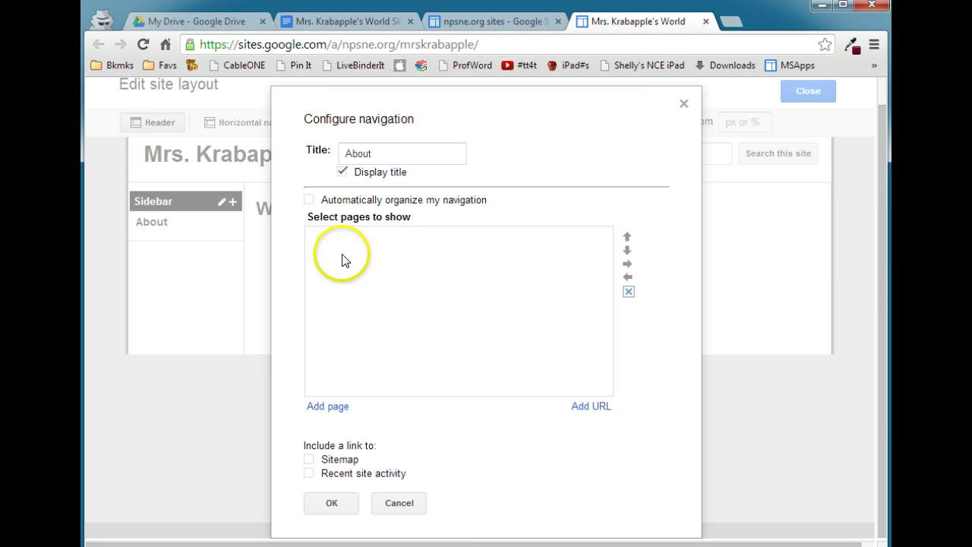
{"action": "left_click", "coordinate": [327, 406]}
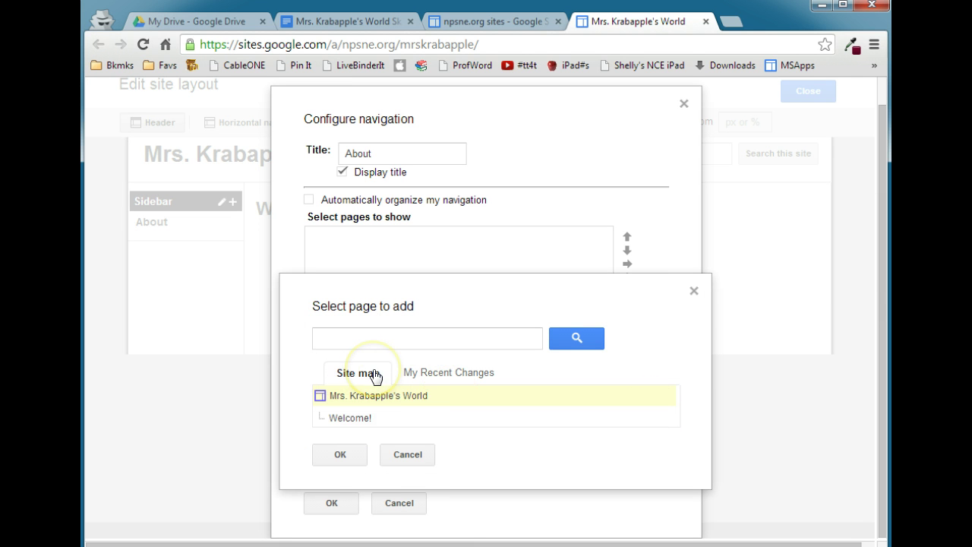
{"action": "left_click", "coordinate": [451, 373]}
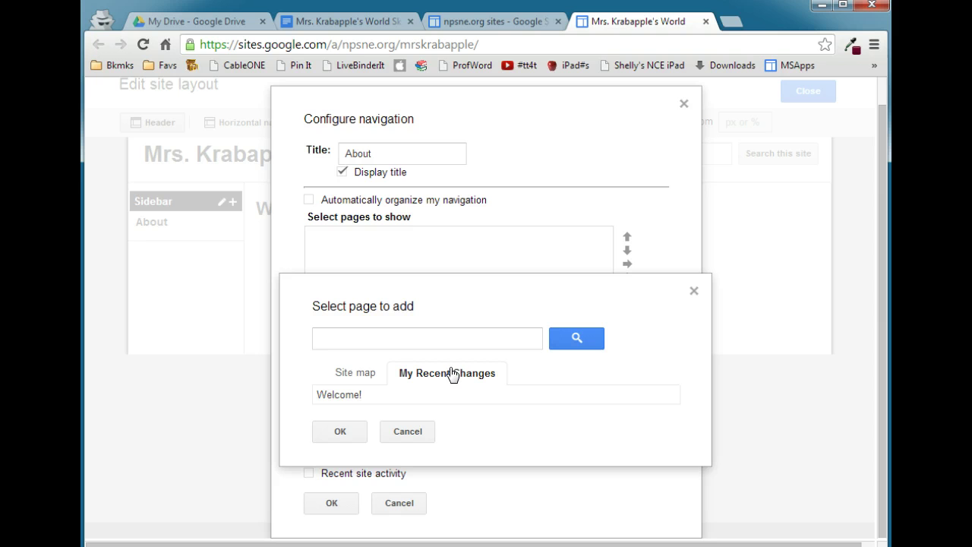
{"action": "left_click", "coordinate": [344, 372]}
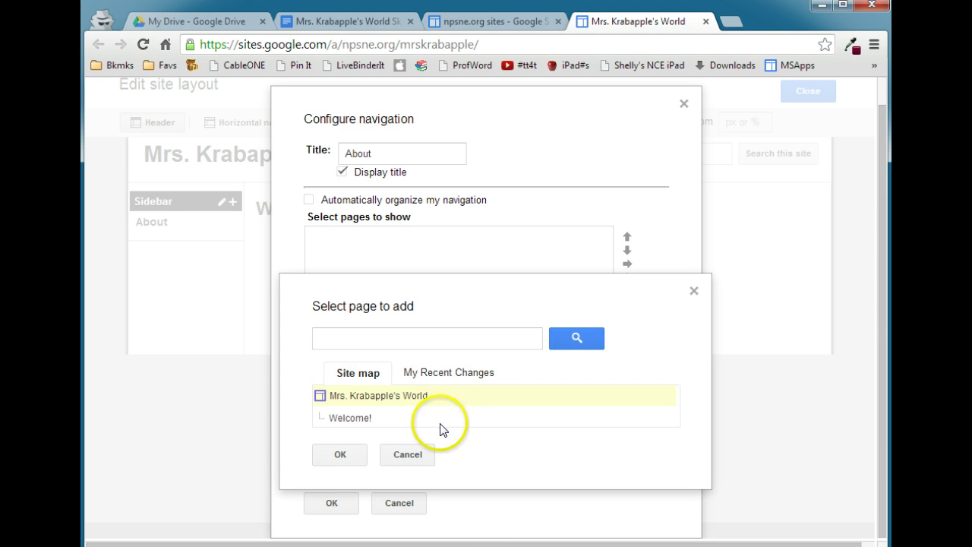
{"action": "left_click", "coordinate": [358, 418]}
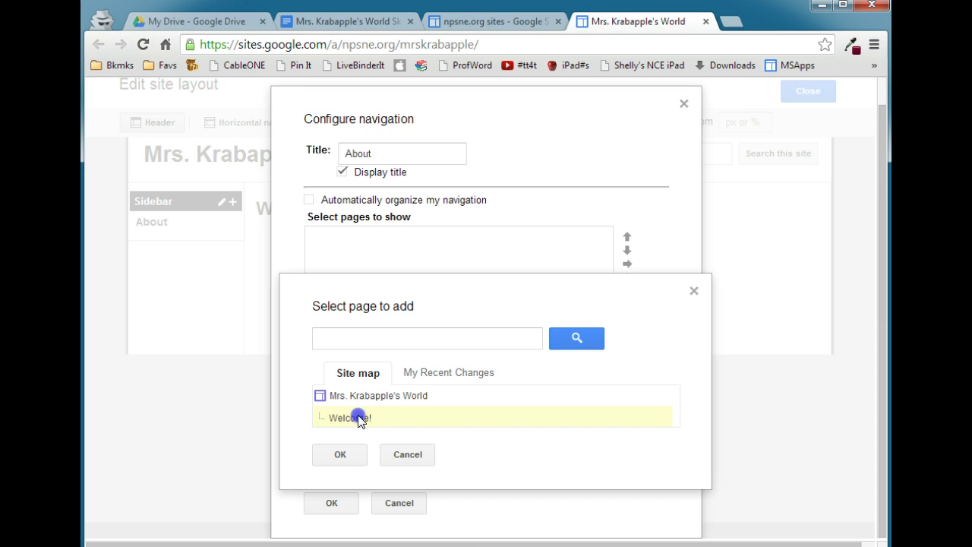
{"action": "left_click", "coordinate": [341, 455]}
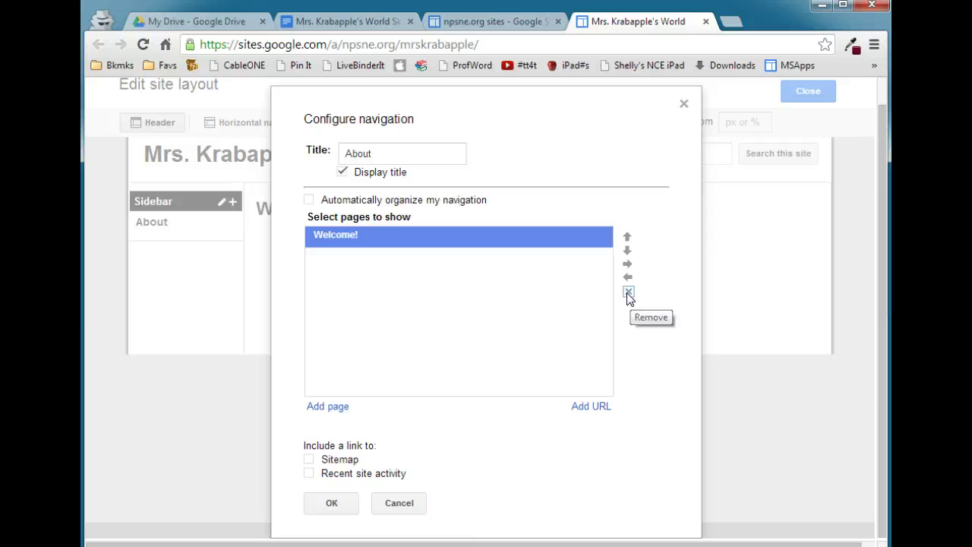
{"action": "left_click", "coordinate": [339, 504]}
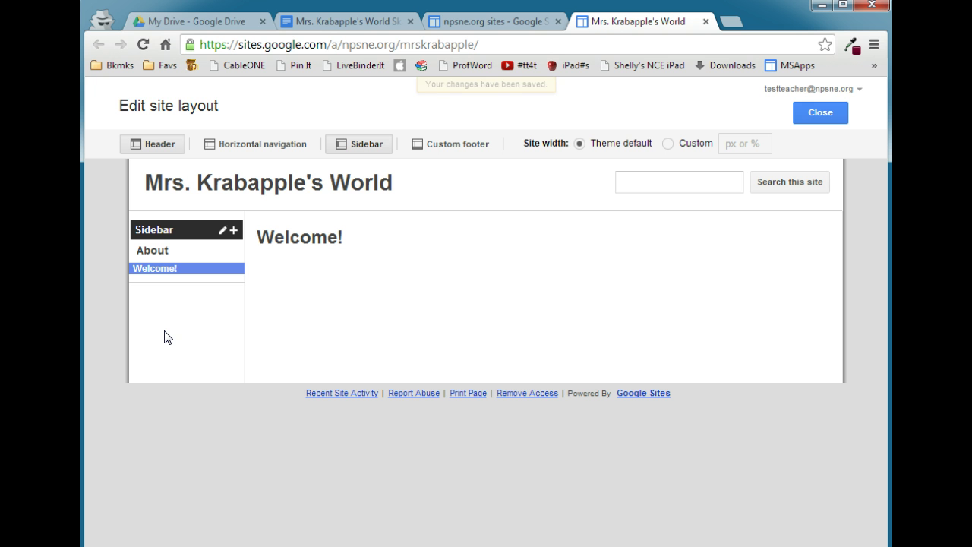
{"action": "left_click", "coordinate": [830, 117]}
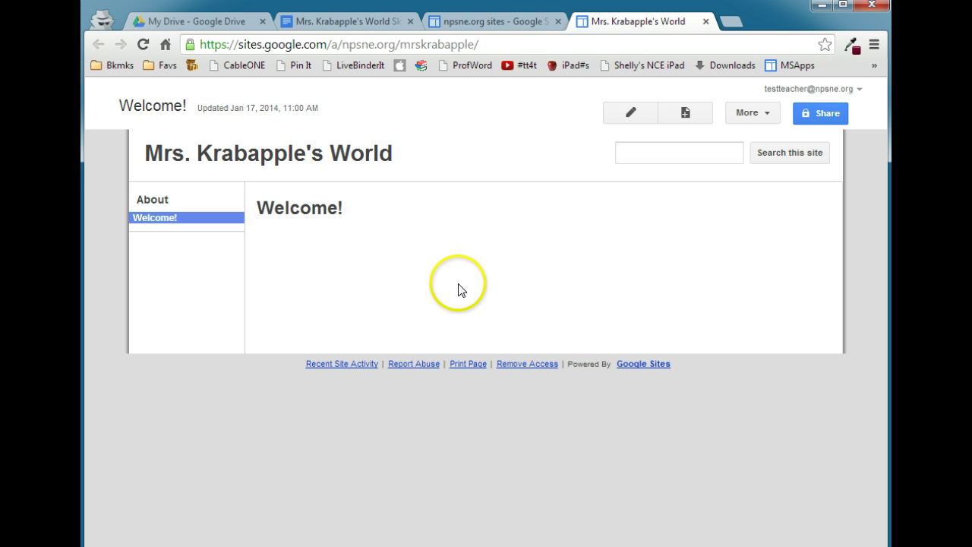
Check the pages planned under About in the outline document and start creating a new page on the site.
{"action": "left_click", "coordinate": [348, 16]}
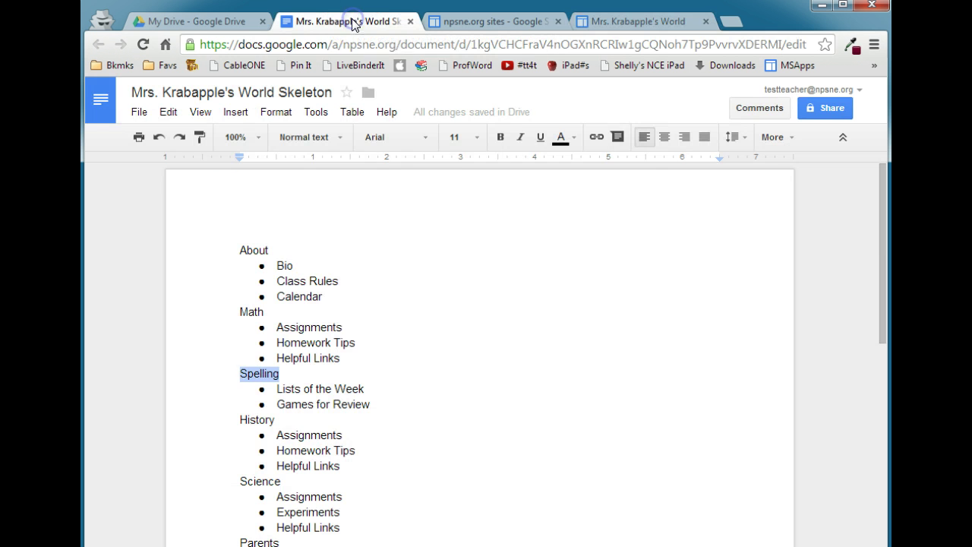
{"action": "double_click", "coordinate": [328, 247]}
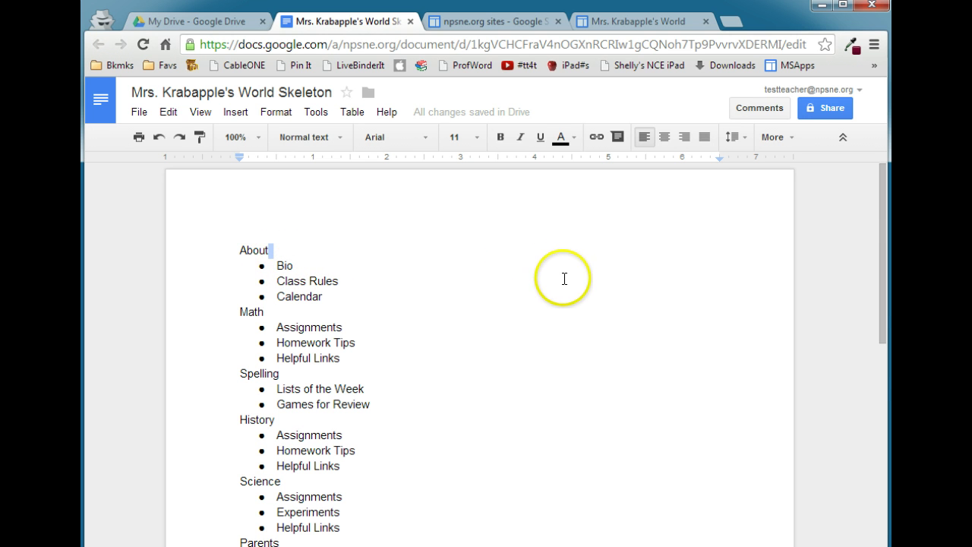
{"action": "left_click", "coordinate": [640, 23]}
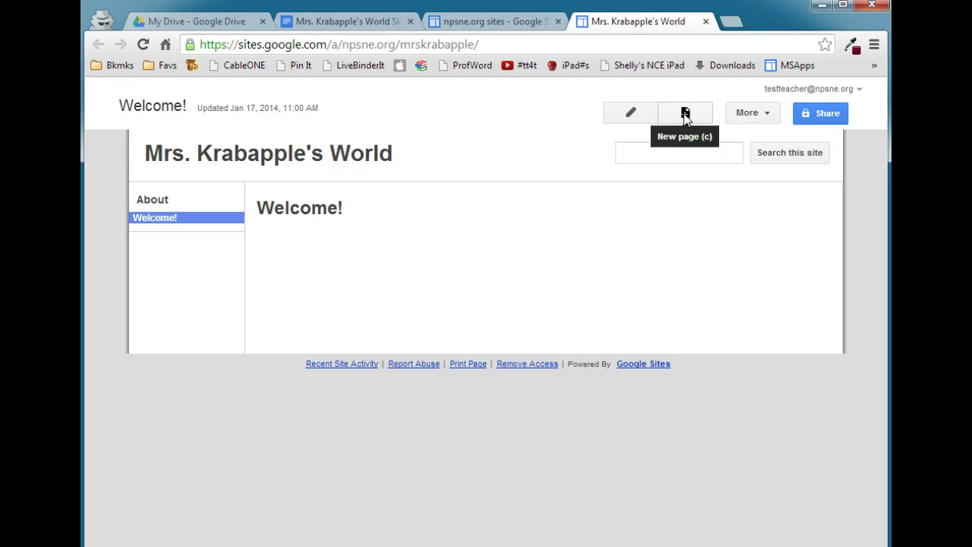
{"action": "left_click", "coordinate": [685, 114]}
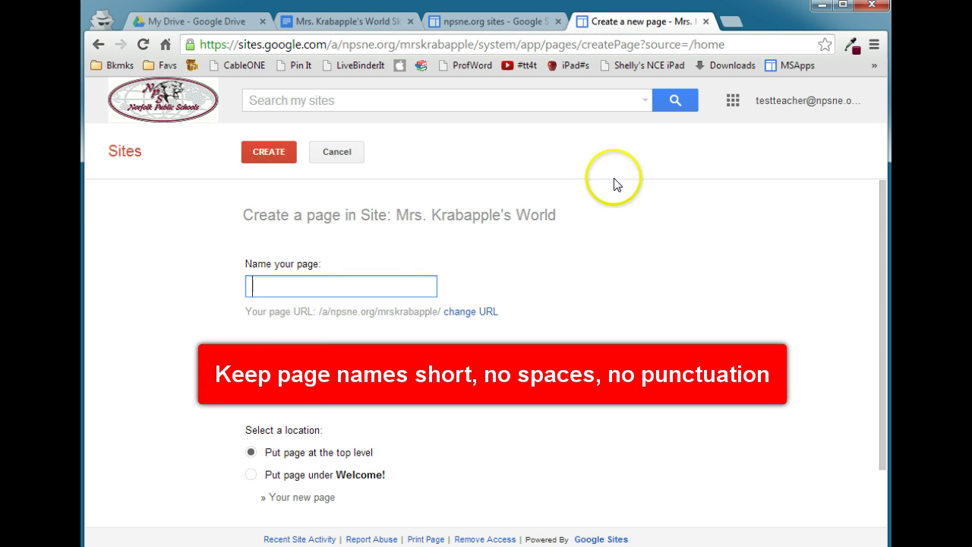
Join the Bio bullet onto the About line in the outline document and return to the new page form.
{"action": "left_click", "coordinate": [350, 23]}
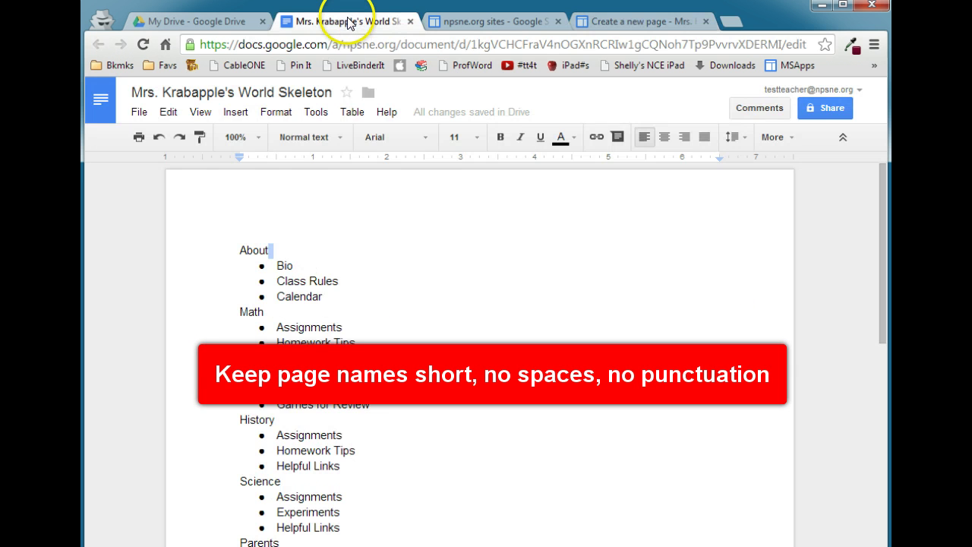
{"action": "left_click", "coordinate": [280, 265]}
{"action": "key", "text": "BackSpace"}
{"action": "key", "text": "BackSpace"}
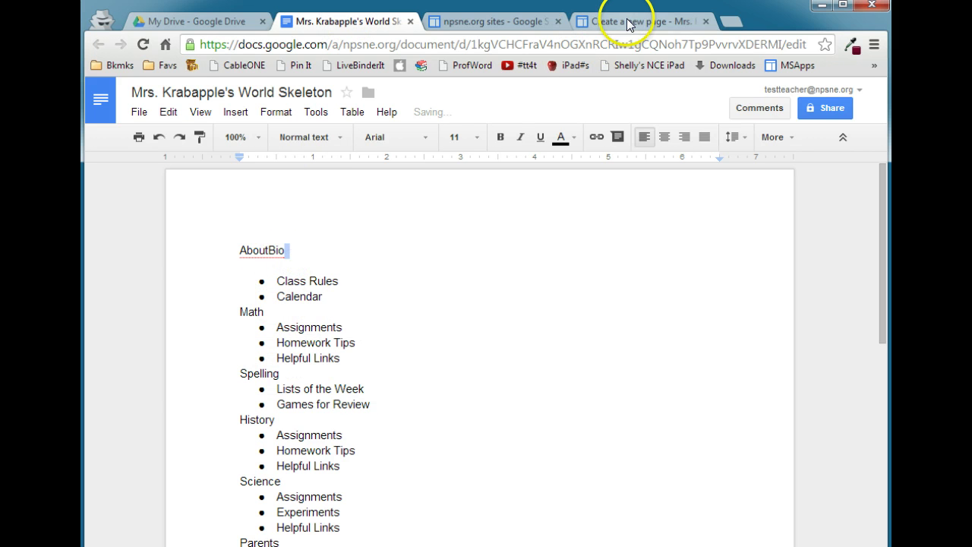
{"action": "left_click", "coordinate": [627, 21]}
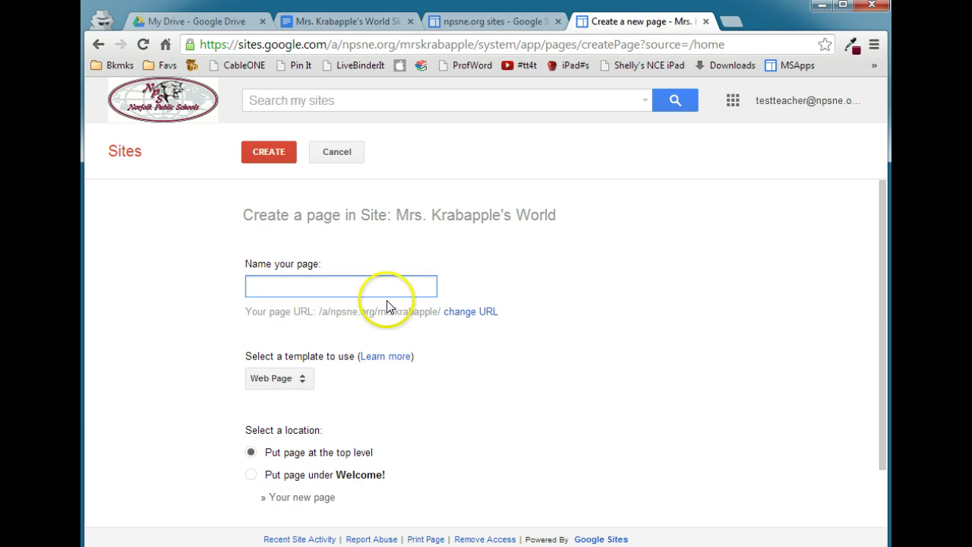
Create a top-level page named bio with the Web Page template, retitle it Biography, and save it.
{"action": "type", "text": "bio"}
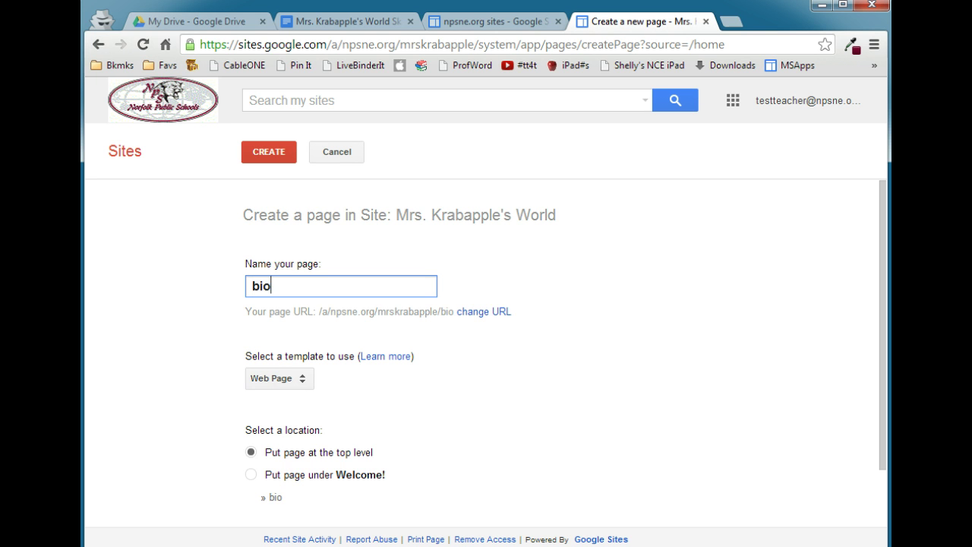
{"action": "left_click", "coordinate": [655, 332]}
{"action": "left_click", "coordinate": [278, 376]}
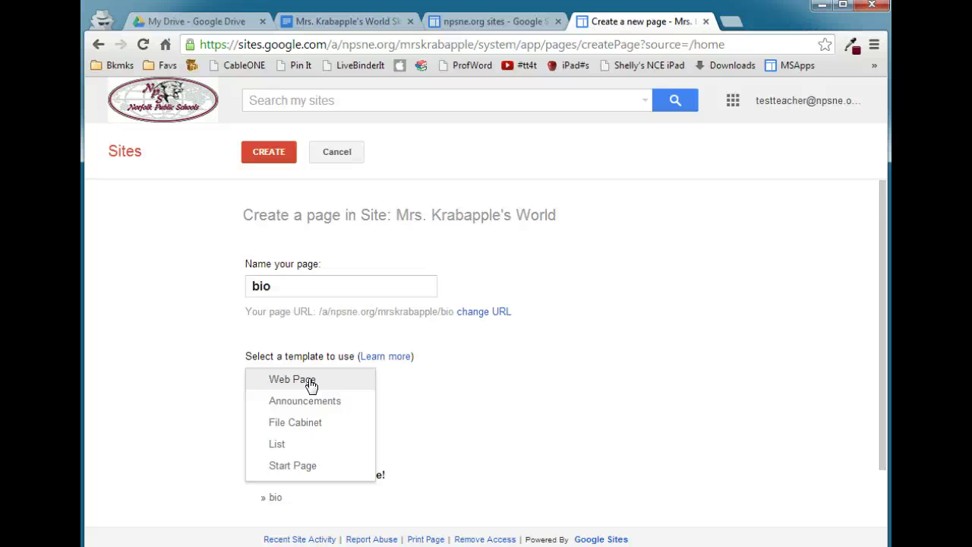
{"action": "left_click", "coordinate": [309, 385]}
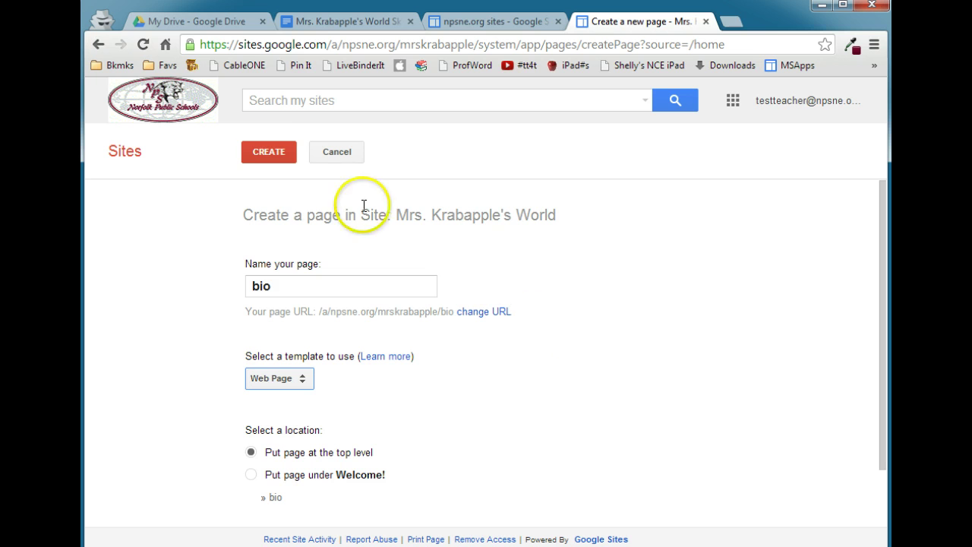
{"action": "left_click", "coordinate": [272, 152]}
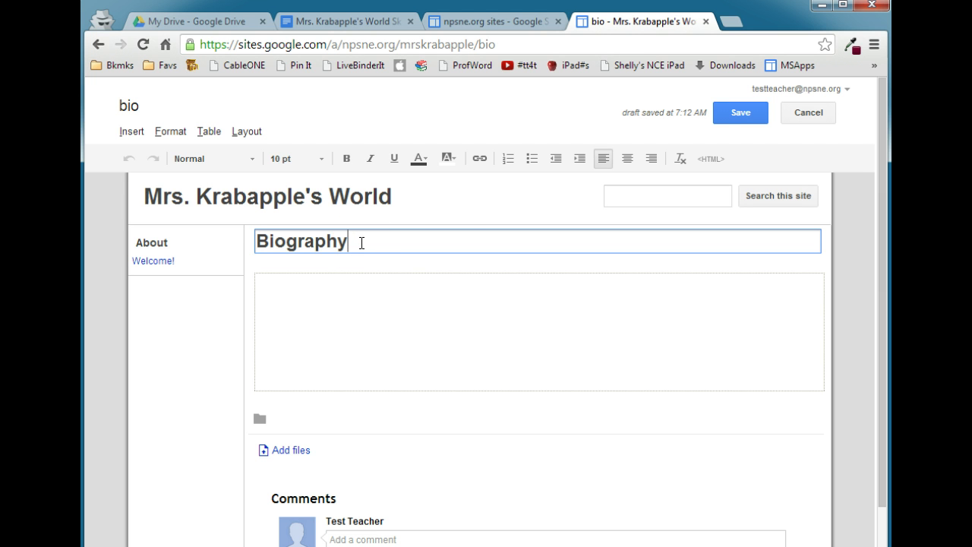
{"action": "left_click", "coordinate": [743, 114]}
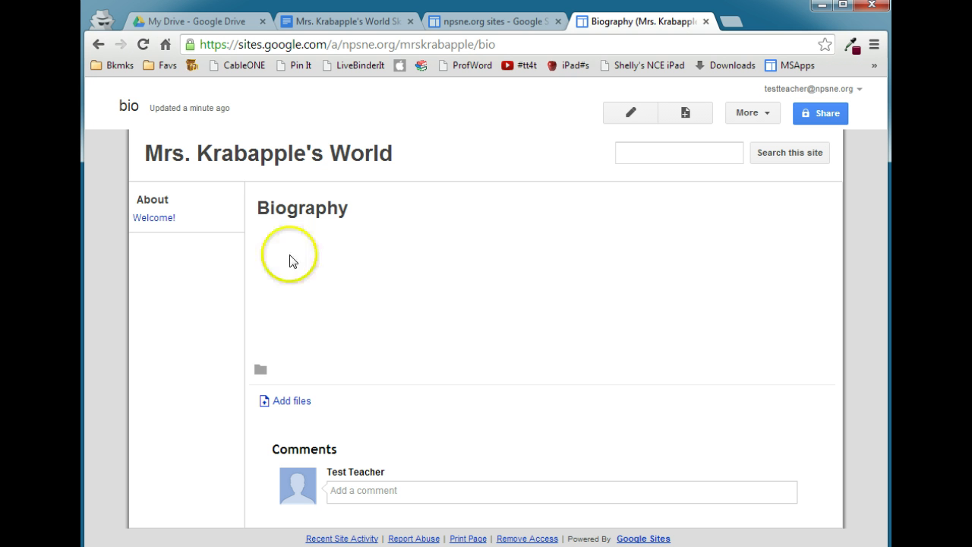
Add the recently changed Biography page to the About navigation block, save it, and leave the layout editor.
{"action": "left_click", "coordinate": [763, 111]}
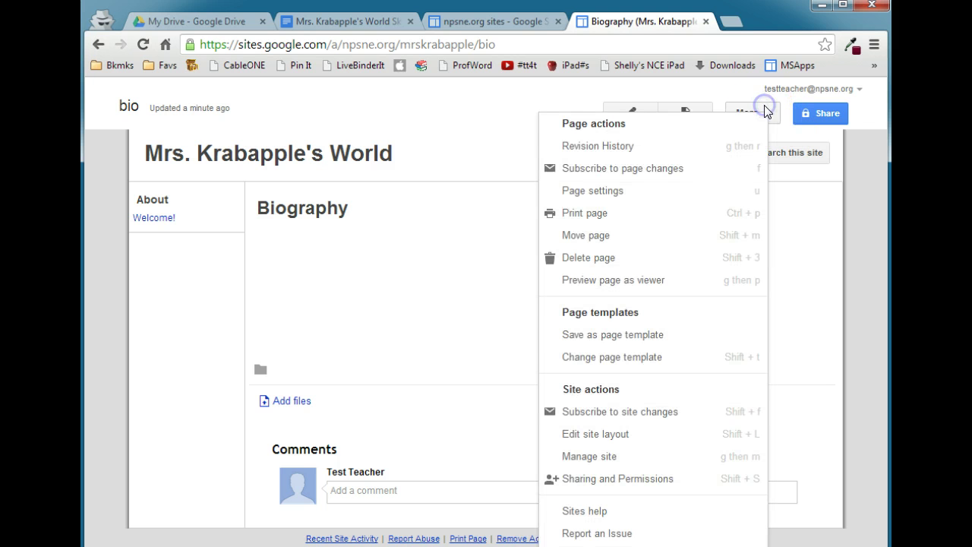
{"action": "left_click", "coordinate": [623, 435]}
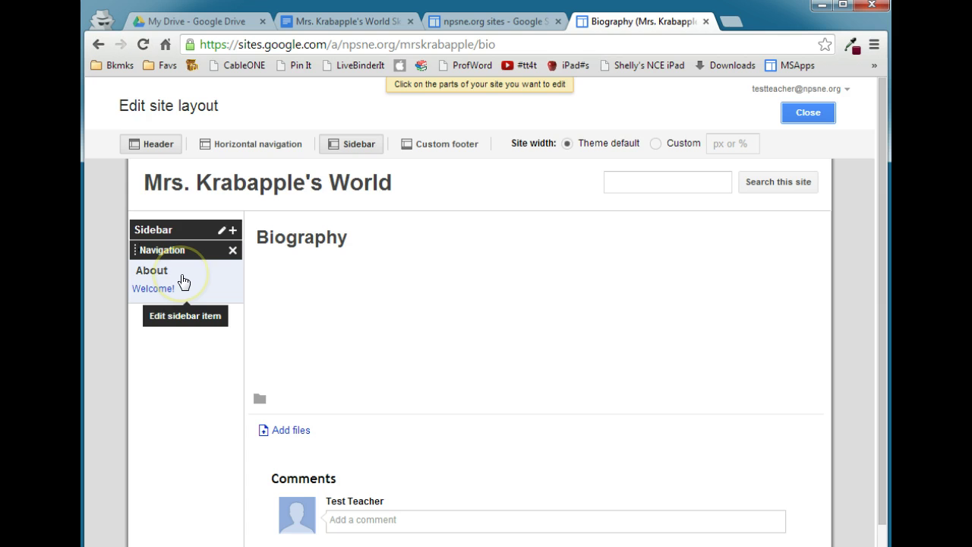
{"action": "left_click", "coordinate": [184, 283]}
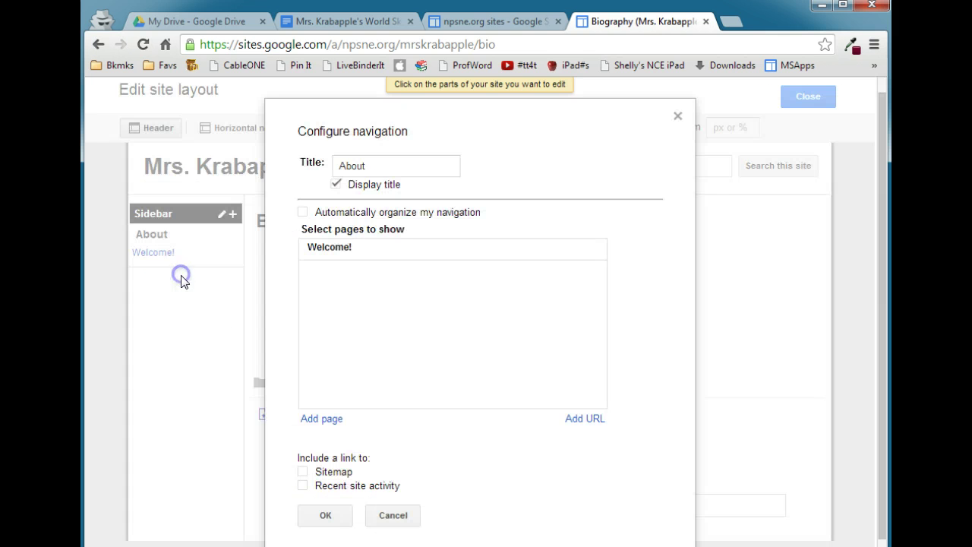
{"action": "left_click", "coordinate": [324, 419]}
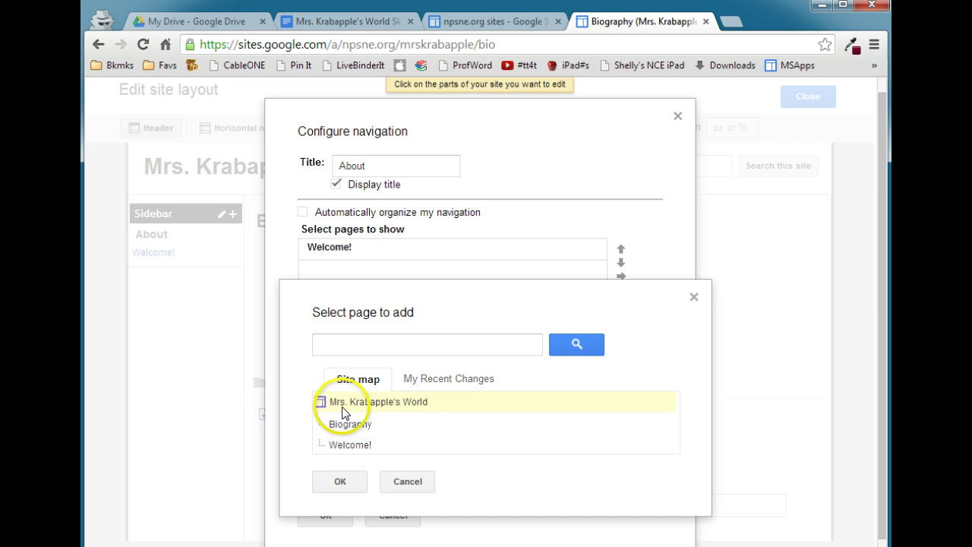
{"action": "left_click", "coordinate": [471, 380]}
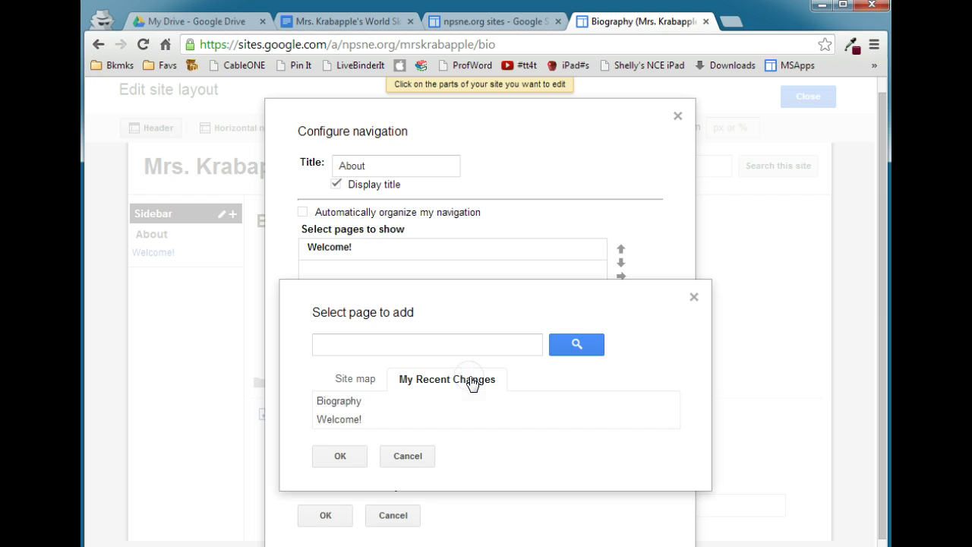
{"action": "left_click", "coordinate": [337, 405]}
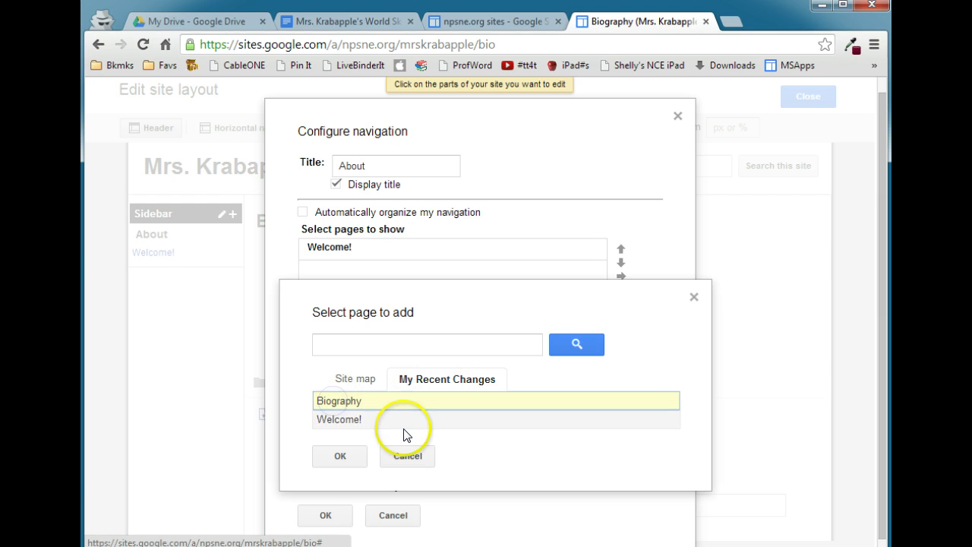
{"action": "left_click", "coordinate": [352, 457]}
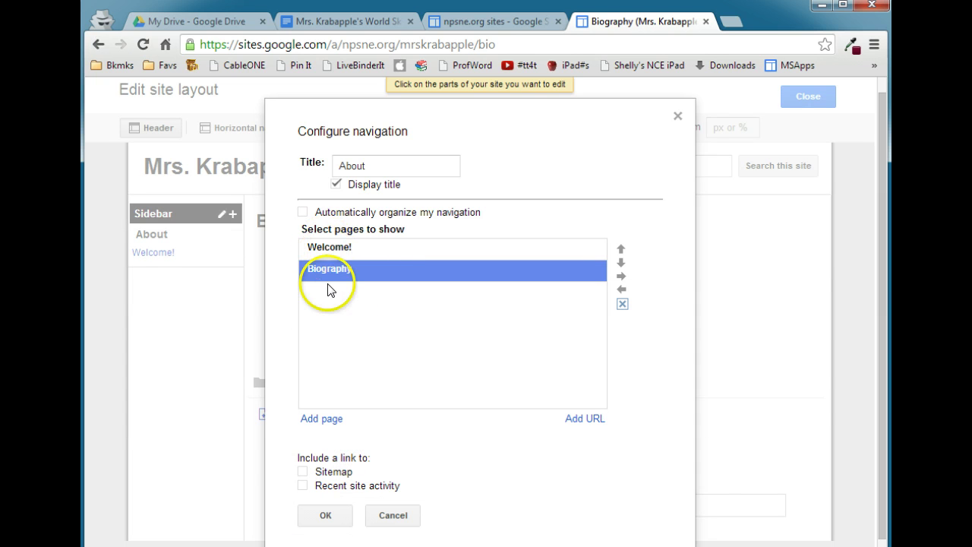
{"action": "left_click", "coordinate": [328, 516]}
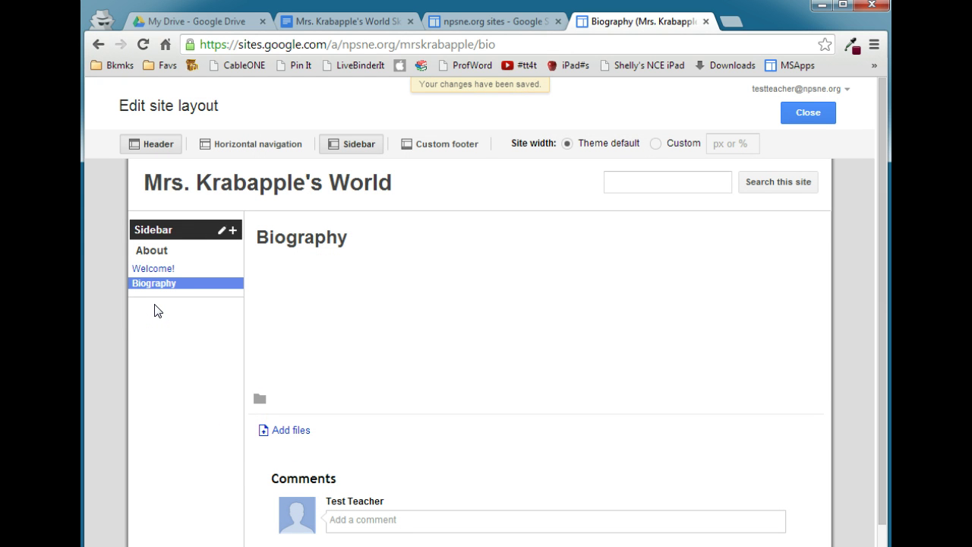
{"action": "left_click", "coordinate": [812, 115]}
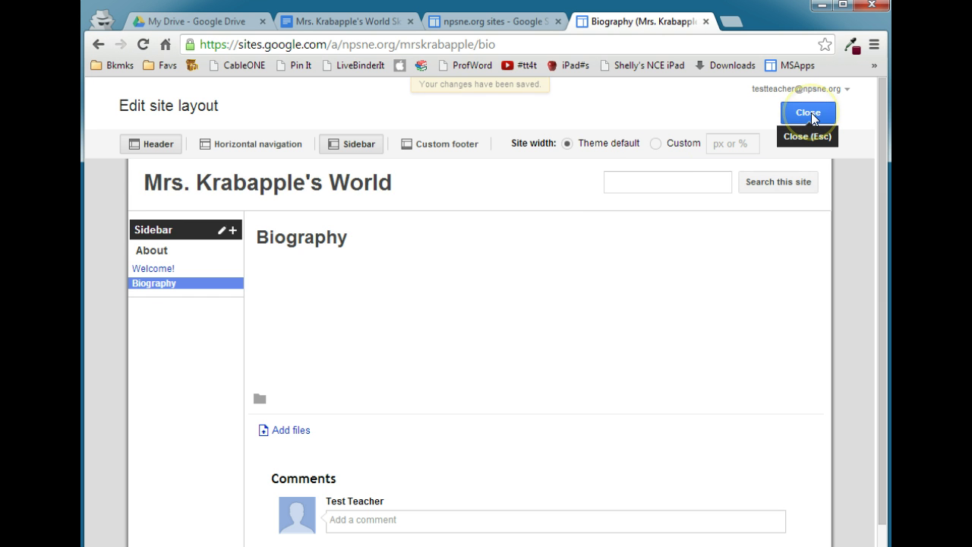